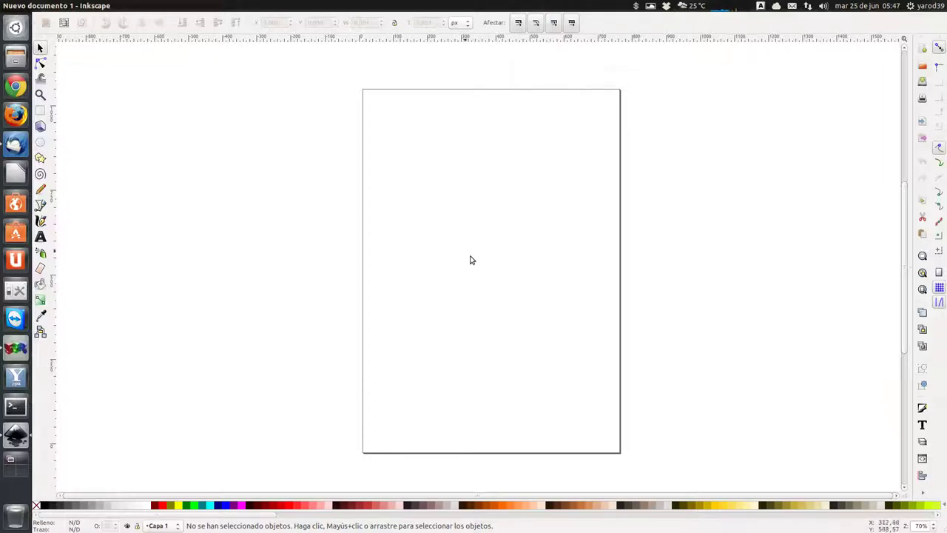
Scroll the blank page up and down with the mouse wheel.
{"action": "scroll", "coordinate": [468, 275], "scroll_direction": "up", "scroll_amount": 3}
{"action": "scroll", "coordinate": [468, 275], "scroll_direction": "down", "scroll_amount": 3}
{"action": "scroll", "coordinate": [467, 275], "scroll_direction": "down", "scroll_amount": 4}
{"action": "scroll", "coordinate": [468, 275], "scroll_direction": "up", "scroll_amount": 1}
{"action": "scroll", "coordinate": [468, 275], "scroll_direction": "up", "scroll_amount": 1}
{"action": "scroll", "coordinate": [468, 275], "scroll_direction": "up", "scroll_amount": 5}
{"action": "scroll", "coordinate": [468, 275], "scroll_direction": "down", "scroll_amount": 4}
{"action": "scroll", "coordinate": [468, 275], "scroll_direction": "down", "scroll_amount": 4}
{"action": "scroll", "coordinate": [467, 276], "scroll_direction": "up", "scroll_amount": 4}
{"action": "scroll", "coordinate": [468, 276], "scroll_direction": "up", "scroll_amount": 1}
{"action": "scroll", "coordinate": [468, 275], "scroll_direction": "down", "scroll_amount": 1}
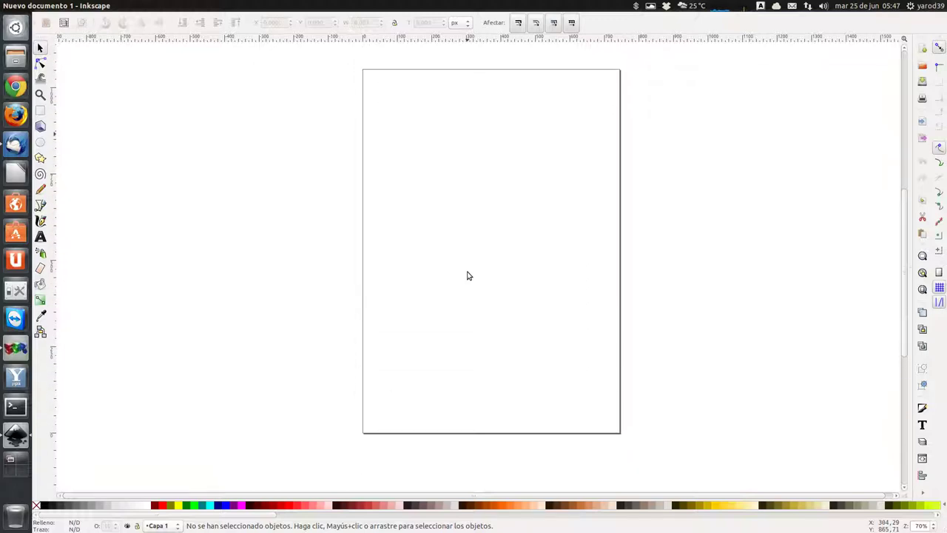
Hold Shift to scroll the page sideways left and right, then drag across the canvas.
{"action": "key", "text": "shift"}
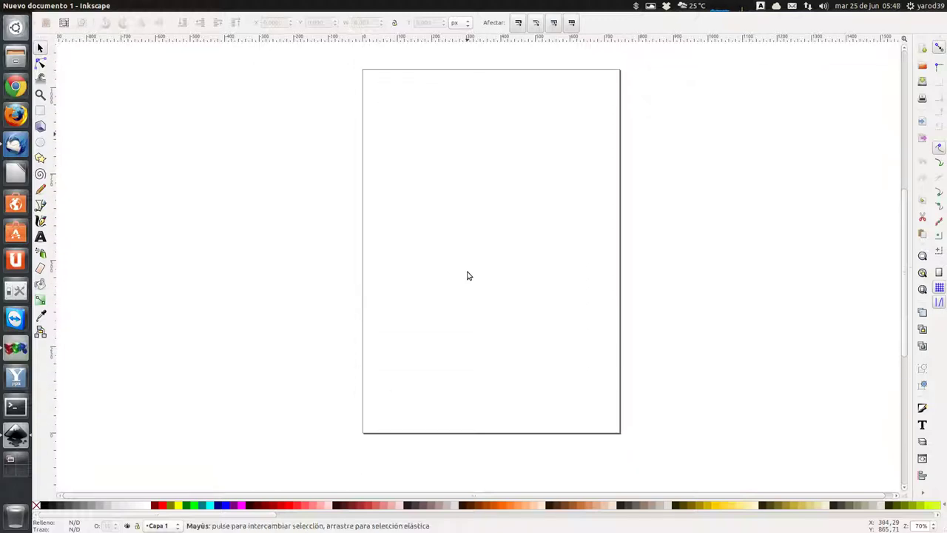
{"action": "scroll", "coordinate": [467, 276], "scroll_direction": "left", "scroll_amount": 4}
{"action": "scroll", "coordinate": [467, 276], "scroll_direction": "right", "scroll_amount": 1}
{"action": "scroll", "coordinate": [467, 276], "scroll_direction": "right", "scroll_amount": 6}
{"action": "scroll", "coordinate": [467, 276], "scroll_direction": "right", "scroll_amount": 5}
{"action": "scroll", "coordinate": [467, 275], "scroll_direction": "left", "scroll_amount": 5}
{"action": "scroll", "coordinate": [467, 276], "scroll_direction": "left", "scroll_amount": 4}
{"action": "scroll", "coordinate": [467, 275], "scroll_direction": "left", "scroll_amount": 4}
{"action": "scroll", "coordinate": [467, 276], "scroll_direction": "right", "scroll_amount": 5}
{"action": "scroll", "coordinate": [467, 276], "scroll_direction": "right", "scroll_amount": 4}
{"action": "scroll", "coordinate": [467, 275], "scroll_direction": "left", "scroll_amount": 3}
{"action": "mouse_move", "coordinate": [453, 495]}
{"action": "left_mouse_down"}
{"action": "mouse_move", "coordinate": [587, 497]}
{"action": "mouse_move", "coordinate": [416, 499]}
{"action": "left_mouse_up"}
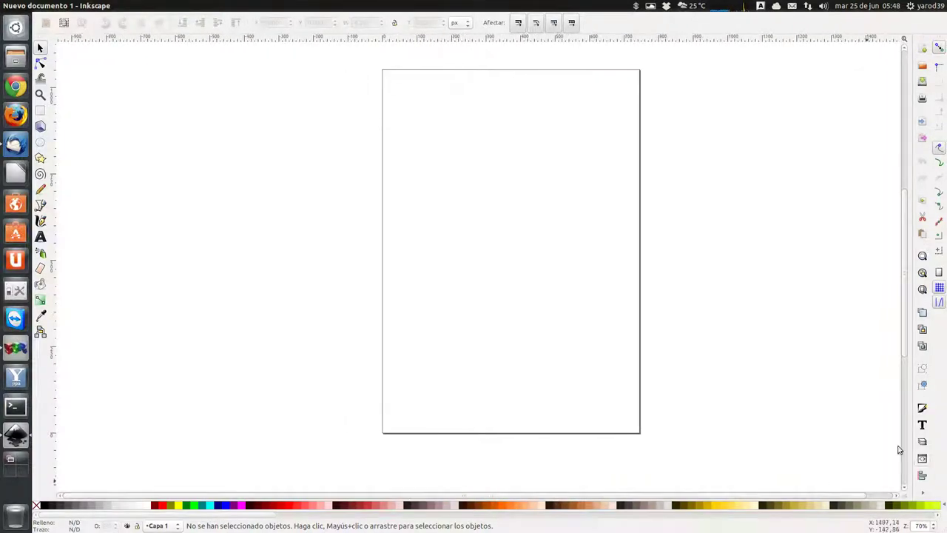
{"action": "mouse_move", "coordinate": [911, 271]}
{"action": "left_mouse_down"}
{"action": "mouse_move", "coordinate": [920, 397]}
{"action": "mouse_move", "coordinate": [909, 137]}
{"action": "mouse_move", "coordinate": [912, 307]}
{"action": "mouse_move", "coordinate": [913, 268]}
{"action": "left_mouse_up"}
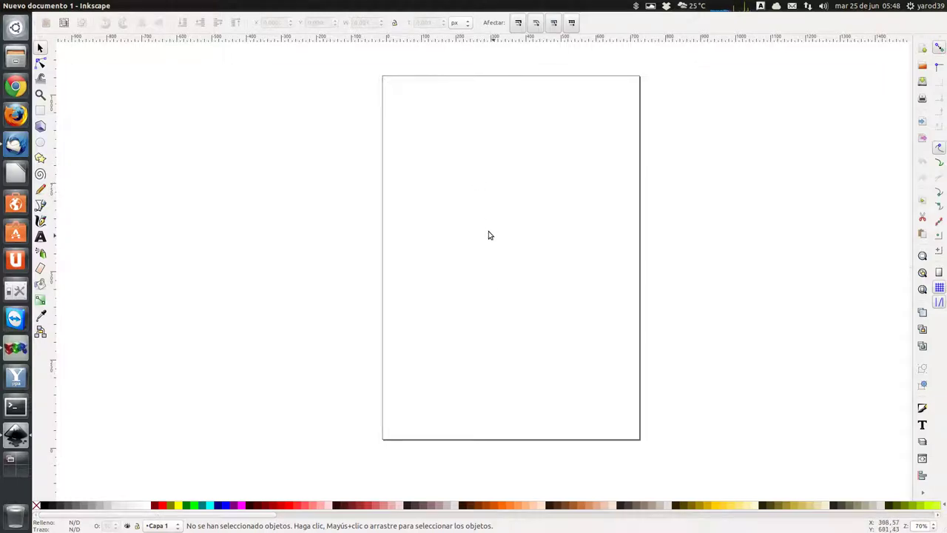
Scroll the page vertically and horizontally again, then drag to pan the blank page.
{"action": "scroll", "coordinate": [488, 235], "scroll_direction": "up", "scroll_amount": 3}
{"action": "scroll", "coordinate": [488, 234], "scroll_direction": "down", "scroll_amount": 4}
{"action": "scroll", "coordinate": [488, 234], "scroll_direction": "up", "scroll_amount": 2}
{"action": "scroll", "coordinate": [488, 237], "scroll_direction": "down", "scroll_amount": 1}
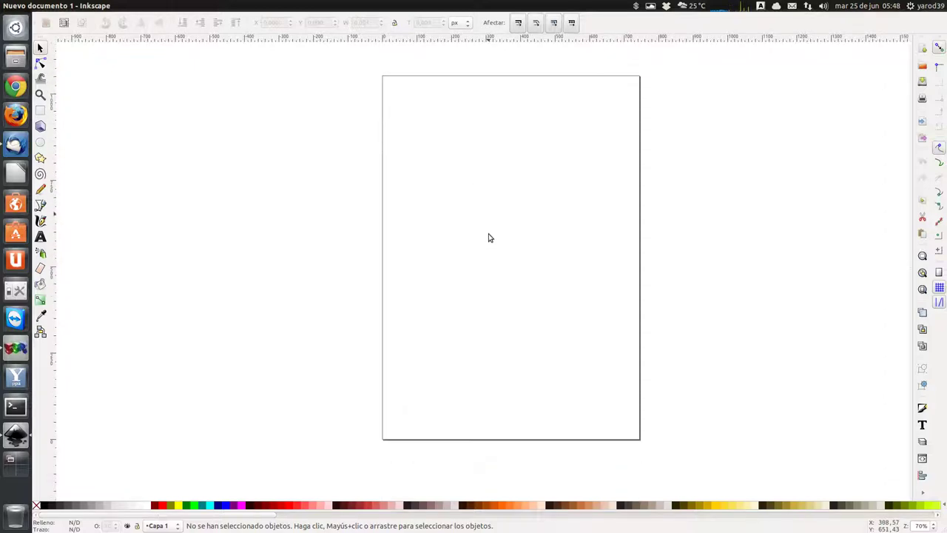
{"action": "scroll", "coordinate": [489, 238], "scroll_direction": "left", "scroll_amount": 1}
{"action": "scroll", "coordinate": [489, 237], "scroll_direction": "left", "scroll_amount": 2}
{"action": "scroll", "coordinate": [488, 238], "scroll_direction": "right", "scroll_amount": 6}
{"action": "scroll", "coordinate": [488, 238], "scroll_direction": "left", "scroll_amount": 4}
{"action": "scroll", "coordinate": [489, 238], "scroll_direction": "right", "scroll_amount": 2}
{"action": "scroll", "coordinate": [489, 238], "scroll_direction": "left", "scroll_amount": 1}
{"action": "scroll", "coordinate": [488, 238], "scroll_direction": "right", "scroll_amount": 4}
{"action": "scroll", "coordinate": [489, 238], "scroll_direction": "left", "scroll_amount": 2}
{"action": "scroll", "coordinate": [489, 237], "scroll_direction": "left", "scroll_amount": 1}
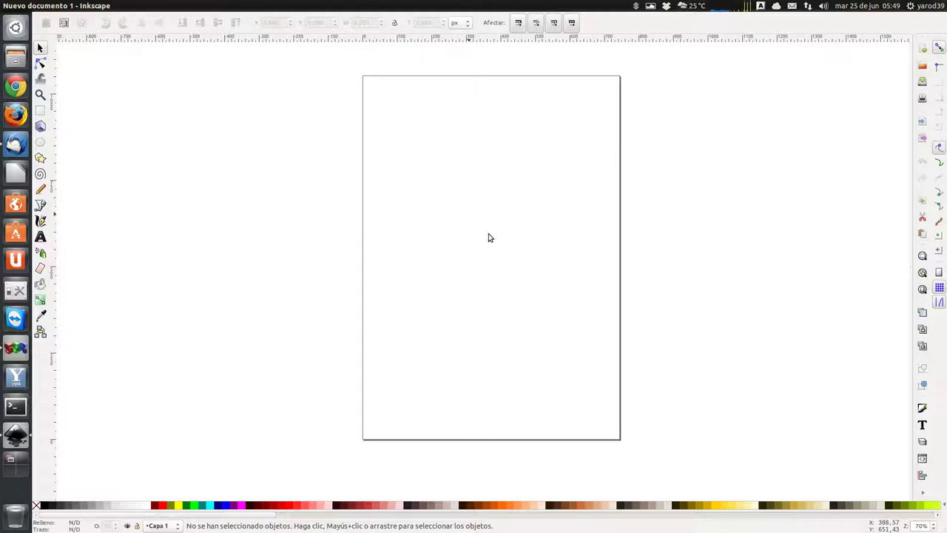
{"action": "mouse_move", "coordinate": [488, 238]}
{"action": "left_mouse_down"}
{"action": "mouse_move", "coordinate": [254, 243]}
{"action": "mouse_move", "coordinate": [444, 476]}
{"action": "mouse_move", "coordinate": [607, 239]}
{"action": "mouse_move", "coordinate": [321, 372]}
{"action": "mouse_move", "coordinate": [630, 330]}
{"action": "mouse_move", "coordinate": [581, 152]}
{"action": "mouse_move", "coordinate": [283, 275]}
{"action": "mouse_move", "coordinate": [456, 434]}
{"action": "mouse_move", "coordinate": [744, 229]}
{"action": "mouse_move", "coordinate": [436, 170]}
{"action": "mouse_move", "coordinate": [377, 243]}
{"action": "mouse_move", "coordinate": [478, 248]}
{"action": "mouse_move", "coordinate": [468, 242]}
{"action": "left_mouse_up"}
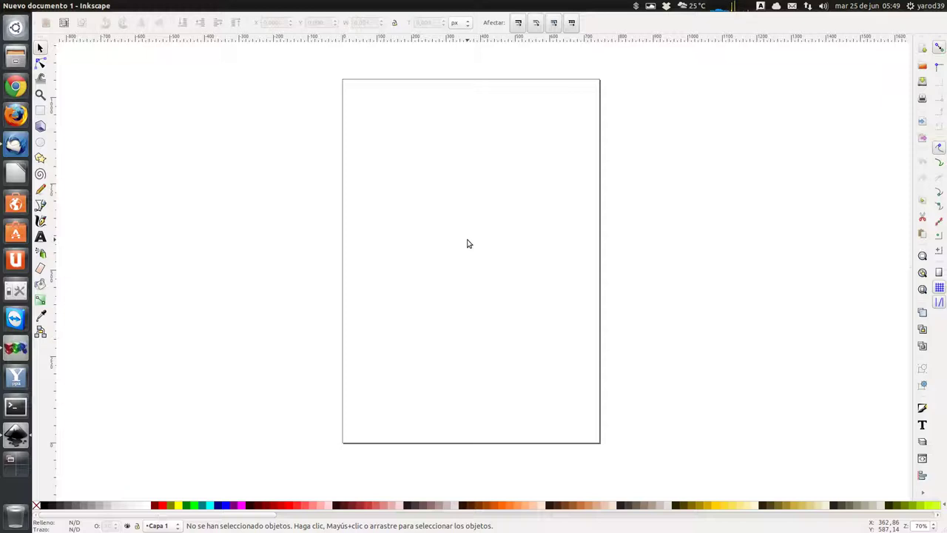
Roll the wheel up and down once more to test canvas movement.
{"action": "scroll", "coordinate": [467, 244], "scroll_direction": "up", "scroll_amount": 2}
{"action": "scroll", "coordinate": [467, 244], "scroll_direction": "up", "scroll_amount": 1}
{"action": "scroll", "coordinate": [467, 244], "scroll_direction": "up", "scroll_amount": 1}
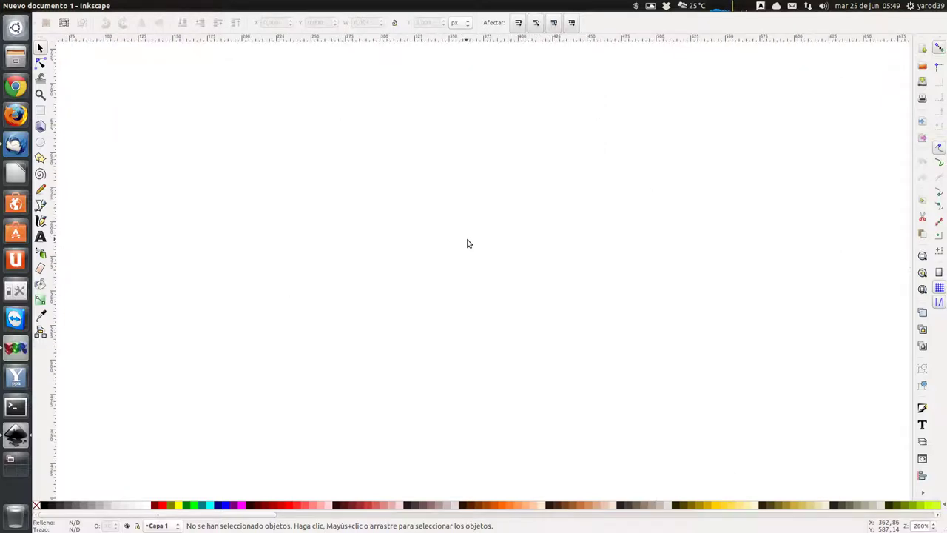
{"action": "scroll", "coordinate": [467, 243], "scroll_direction": "down", "scroll_amount": 1}
{"action": "scroll", "coordinate": [467, 244], "scroll_direction": "down", "scroll_amount": 2}
{"action": "scroll", "coordinate": [467, 243], "scroll_direction": "down", "scroll_amount": 3}
{"action": "scroll", "coordinate": [467, 244], "scroll_direction": "up", "scroll_amount": 2}
{"action": "scroll", "coordinate": [467, 244], "scroll_direction": "up", "scroll_amount": 1}
{"action": "scroll", "coordinate": [467, 244], "scroll_direction": "down", "scroll_amount": 1}
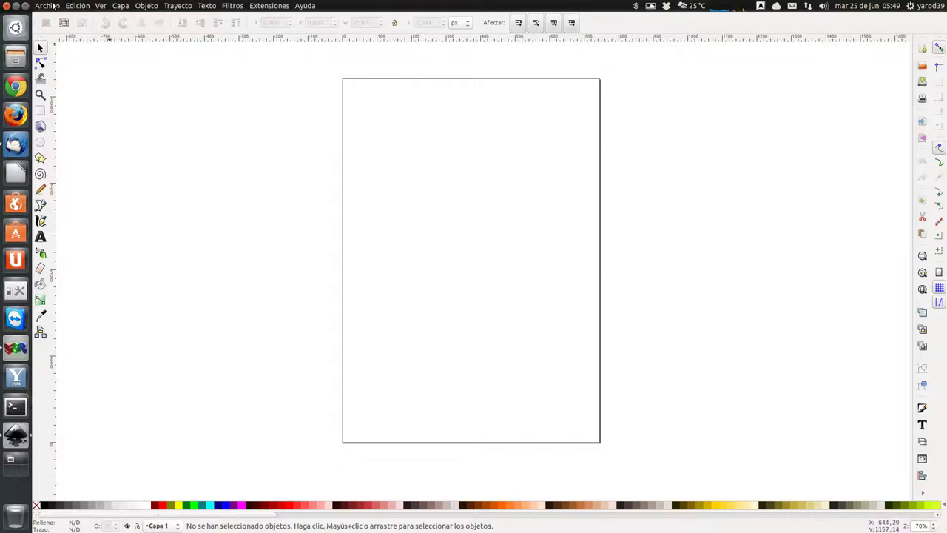
In Preferences > Scrolling, enable 'Mouse wheel zooms by default' and Space-drag panning, then close.
{"action": "left_click", "coordinate": [54, 6]}
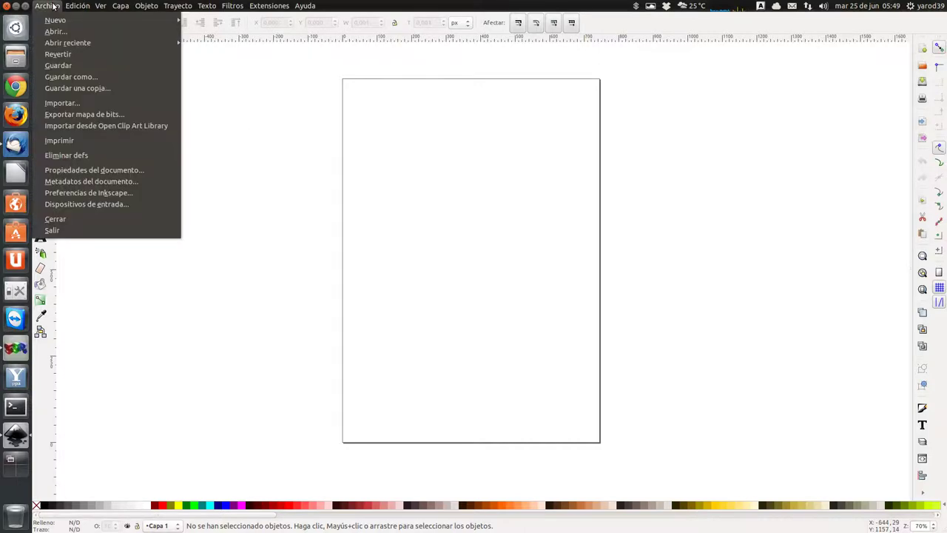
{"action": "left_click", "coordinate": [74, 193]}
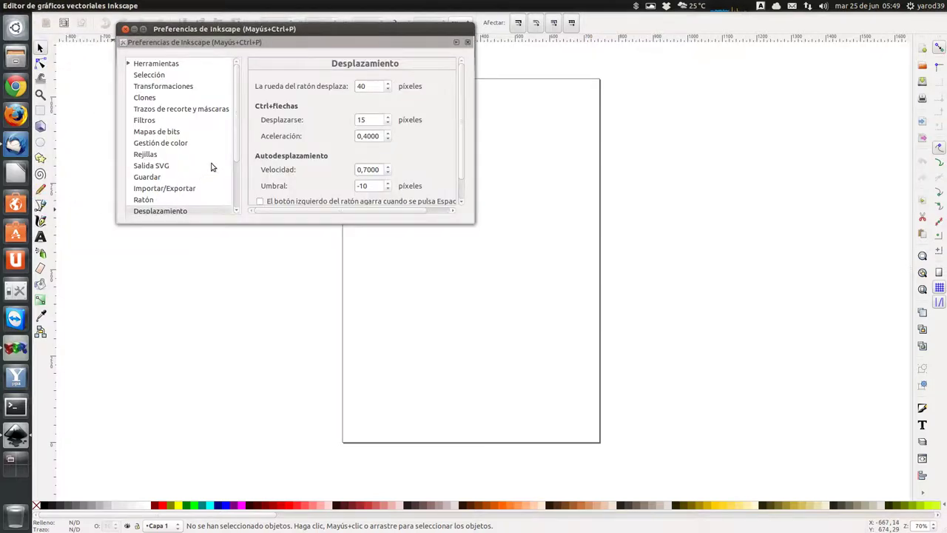
{"action": "left_click_drag", "start_coordinate": [235, 143], "coordinate": [233, 205]}
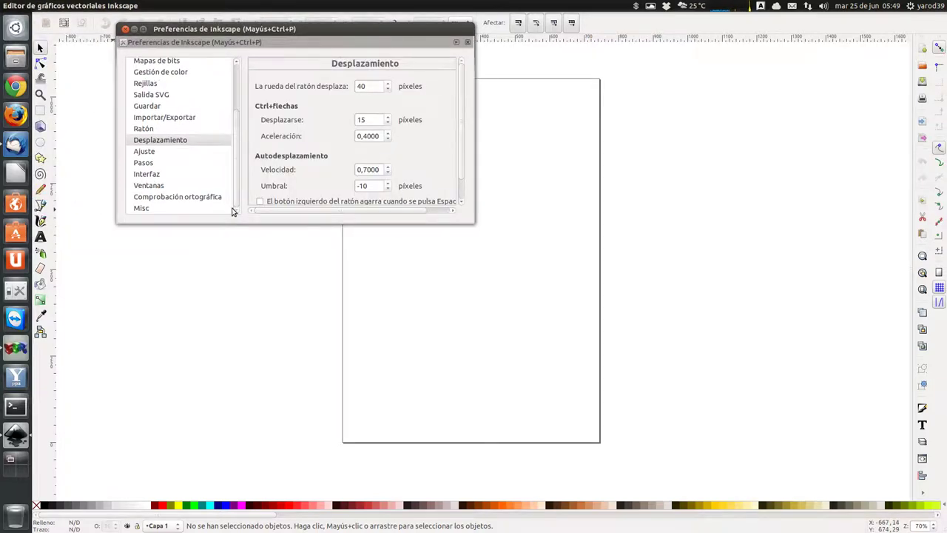
{"action": "left_click", "coordinate": [167, 142]}
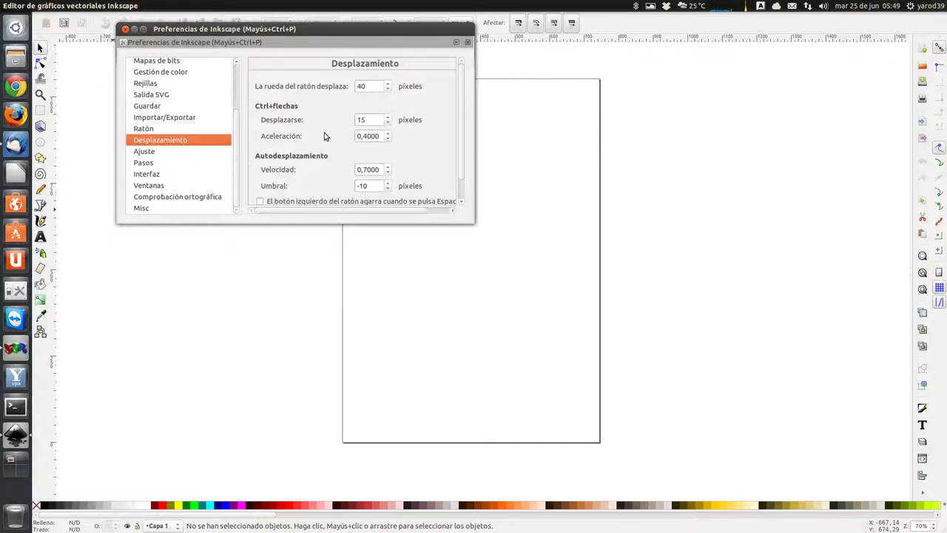
{"action": "scroll", "coordinate": [325, 137], "scroll_direction": "down", "scroll_amount": 1}
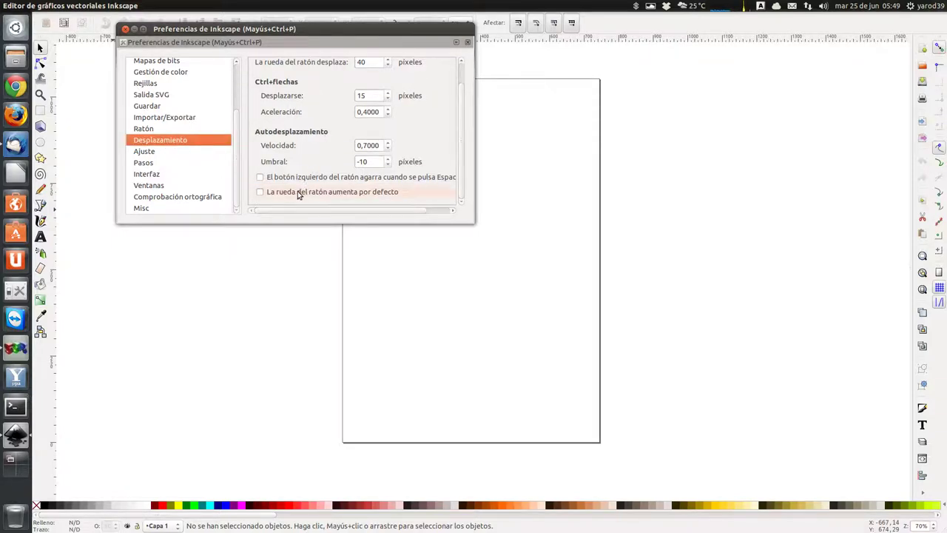
{"action": "left_click", "coordinate": [261, 192]}
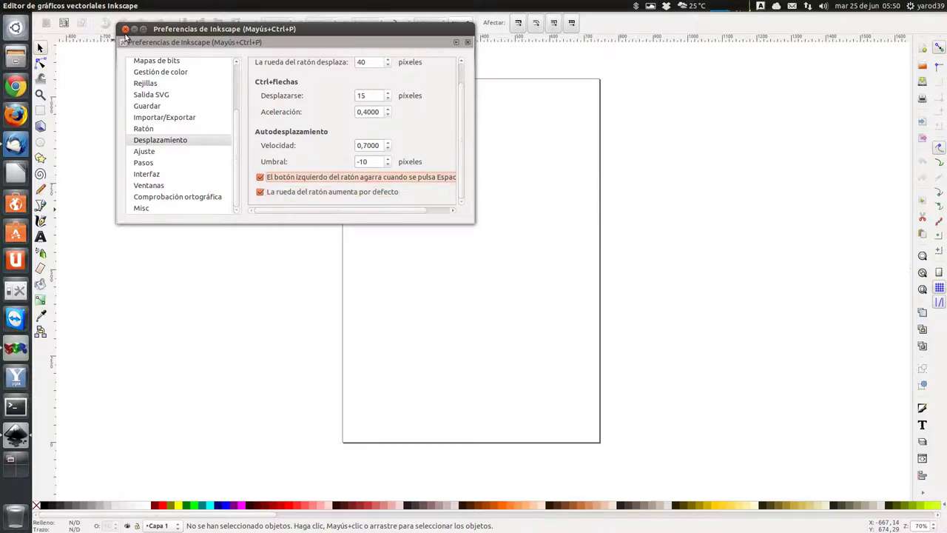
{"action": "left_click", "coordinate": [125, 29]}
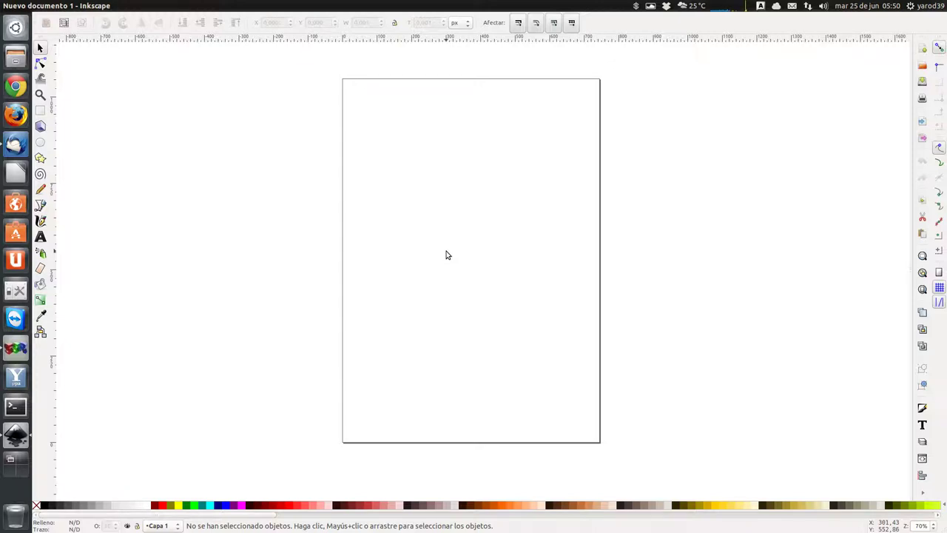
{"action": "key", "text": "space"}
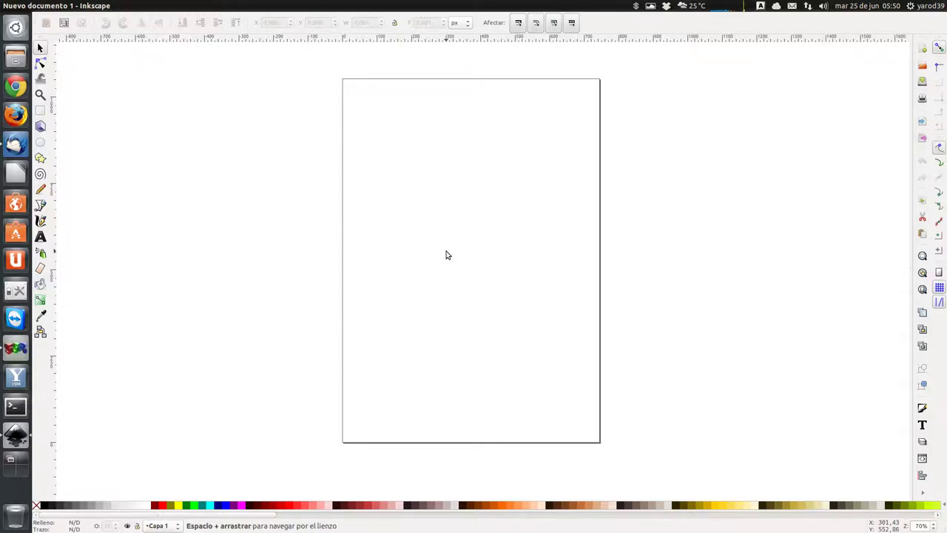
{"action": "mouse_move", "coordinate": [447, 254]}
{"action": "left_mouse_down"}
{"action": "mouse_move", "coordinate": [349, 214]}
{"action": "mouse_move", "coordinate": [624, 348]}
{"action": "mouse_move", "coordinate": [333, 222]}
{"action": "mouse_move", "coordinate": [584, 302]}
{"action": "mouse_move", "coordinate": [251, 203]}
{"action": "mouse_move", "coordinate": [467, 357]}
{"action": "mouse_move", "coordinate": [357, 153]}
{"action": "mouse_move", "coordinate": [298, 377]}
{"action": "mouse_move", "coordinate": [541, 195]}
{"action": "mouse_move", "coordinate": [208, 288]}
{"action": "mouse_move", "coordinate": [533, 309]}
{"action": "mouse_move", "coordinate": [360, 151]}
{"action": "mouse_move", "coordinate": [465, 330]}
{"action": "mouse_move", "coordinate": [531, 144]}
{"action": "mouse_move", "coordinate": [290, 176]}
{"action": "mouse_move", "coordinate": [432, 340]}
{"action": "mouse_move", "coordinate": [550, 165]}
{"action": "mouse_move", "coordinate": [268, 197]}
{"action": "mouse_move", "coordinate": [412, 349]}
{"action": "mouse_move", "coordinate": [485, 174]}
{"action": "mouse_move", "coordinate": [294, 289]}
{"action": "mouse_move", "coordinate": [599, 315]}
{"action": "mouse_move", "coordinate": [490, 160]}
{"action": "mouse_move", "coordinate": [318, 299]}
{"action": "mouse_move", "coordinate": [469, 241]}
{"action": "mouse_move", "coordinate": [442, 214]}
{"action": "mouse_move", "coordinate": [430, 250]}
{"action": "left_mouse_up"}
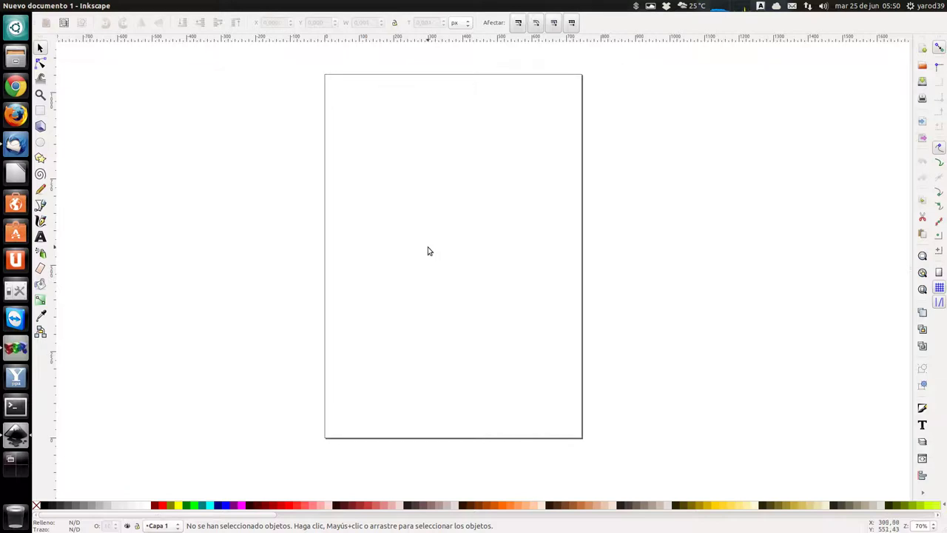
{"action": "scroll", "coordinate": [428, 251], "scroll_direction": "up", "scroll_amount": 3}
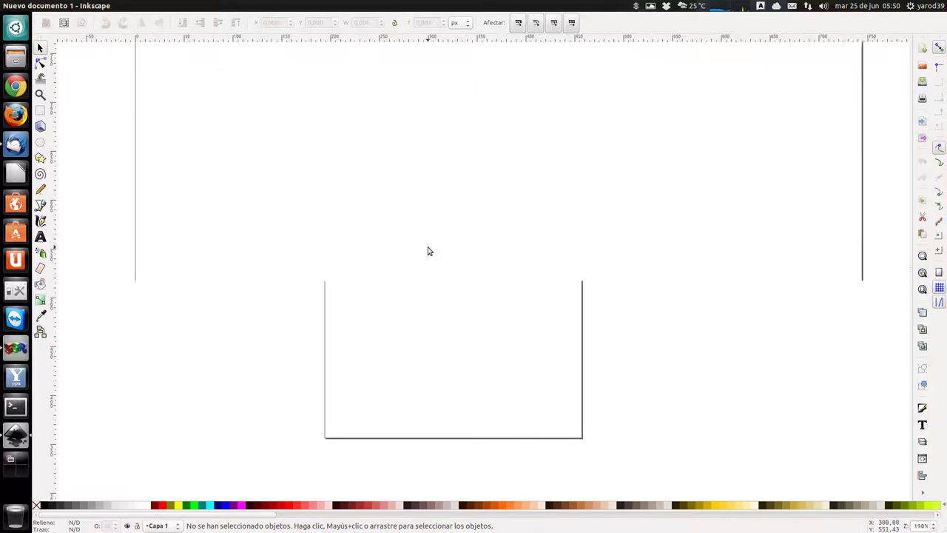
{"action": "scroll", "coordinate": [428, 251], "scroll_direction": "down", "scroll_amount": 6}
{"action": "scroll", "coordinate": [428, 251], "scroll_direction": "up", "scroll_amount": 3}
{"action": "scroll", "coordinate": [427, 251], "scroll_direction": "up", "scroll_amount": 3}
{"action": "scroll", "coordinate": [428, 251], "scroll_direction": "up", "scroll_amount": 2}
{"action": "scroll", "coordinate": [427, 251], "scroll_direction": "down", "scroll_amount": 2}
{"action": "scroll", "coordinate": [427, 250], "scroll_direction": "down", "scroll_amount": 1}
{"action": "scroll", "coordinate": [428, 251], "scroll_direction": "down", "scroll_amount": 2}
{"action": "scroll", "coordinate": [428, 251], "scroll_direction": "up", "scroll_amount": 3}
{"action": "scroll", "coordinate": [428, 251], "scroll_direction": "down", "scroll_amount": 3}
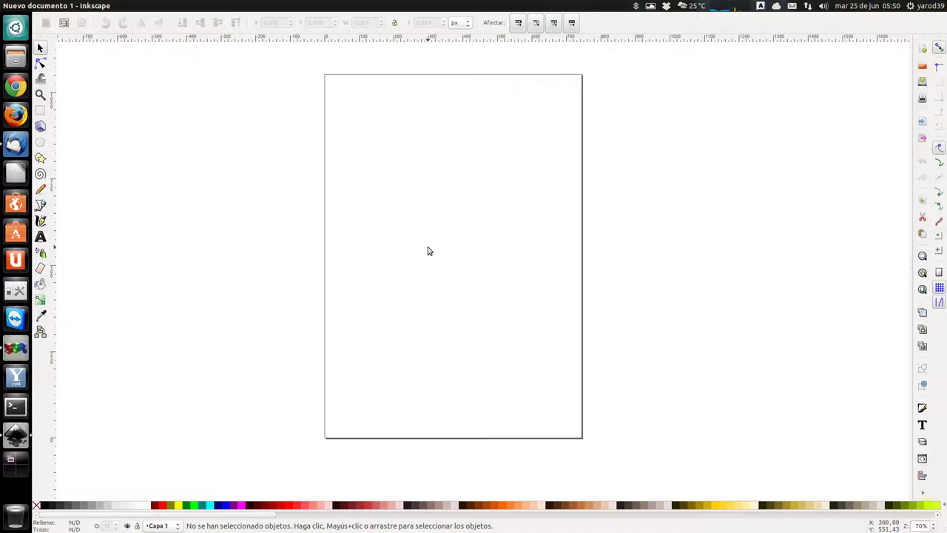
{"action": "mouse_move", "coordinate": [427, 252]}
{"action": "left_mouse_down"}
{"action": "mouse_move", "coordinate": [216, 326]}
{"action": "mouse_move", "coordinate": [630, 288]}
{"action": "mouse_move", "coordinate": [304, 288]}
{"action": "mouse_move", "coordinate": [643, 283]}
{"action": "mouse_move", "coordinate": [340, 235]}
{"action": "mouse_move", "coordinate": [535, 294]}
{"action": "mouse_move", "coordinate": [400, 214]}
{"action": "mouse_move", "coordinate": [384, 265]}
{"action": "left_mouse_up"}
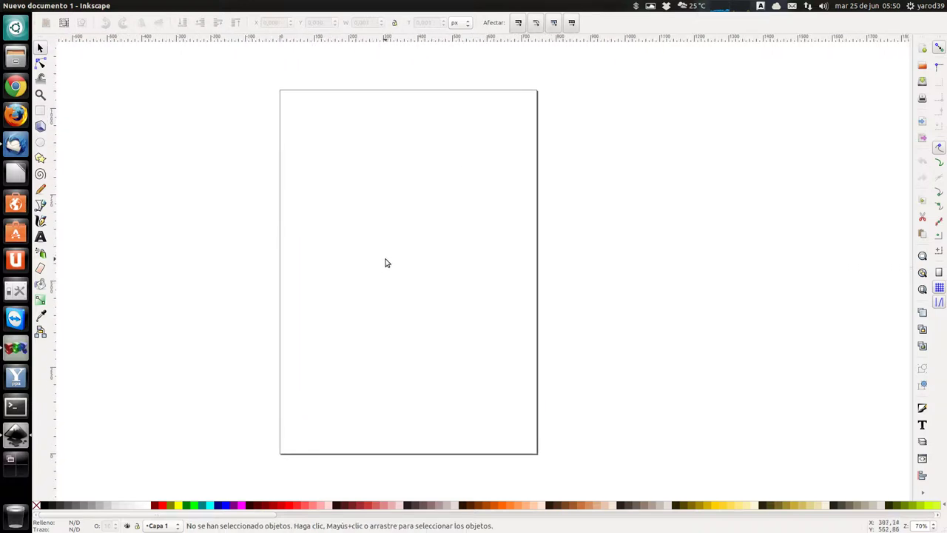
{"action": "mouse_move", "coordinate": [384, 262]}
{"action": "left_mouse_down"}
{"action": "mouse_move", "coordinate": [368, 283]}
{"action": "mouse_move", "coordinate": [613, 210]}
{"action": "mouse_move", "coordinate": [196, 323]}
{"action": "mouse_move", "coordinate": [653, 259]}
{"action": "mouse_move", "coordinate": [291, 220]}
{"action": "mouse_move", "coordinate": [563, 288]}
{"action": "mouse_move", "coordinate": [361, 173]}
{"action": "left_mouse_up"}
{"action": "scroll", "coordinate": [444, 271], "scroll_direction": "down", "scroll_amount": 1}
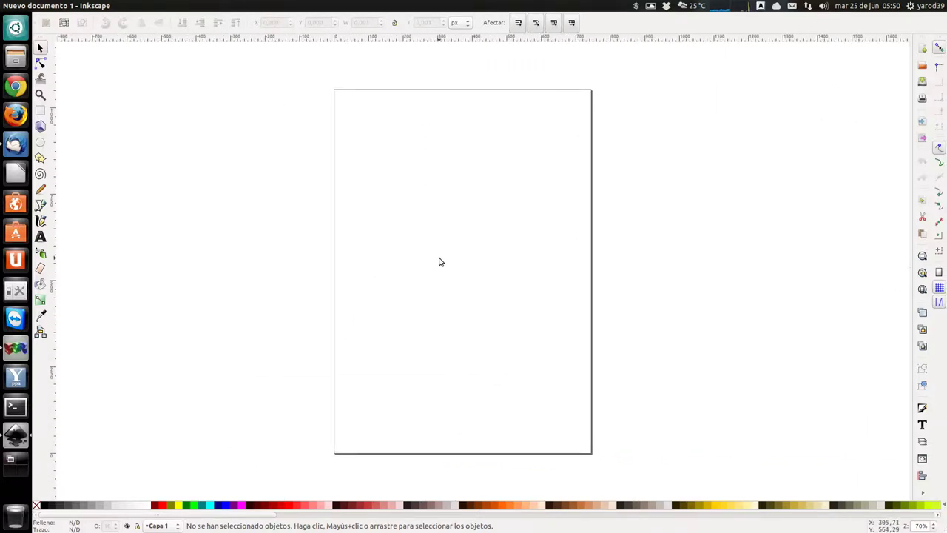
{"action": "scroll", "coordinate": [435, 253], "scroll_direction": "up", "scroll_amount": 5, "text": "ctrl"}
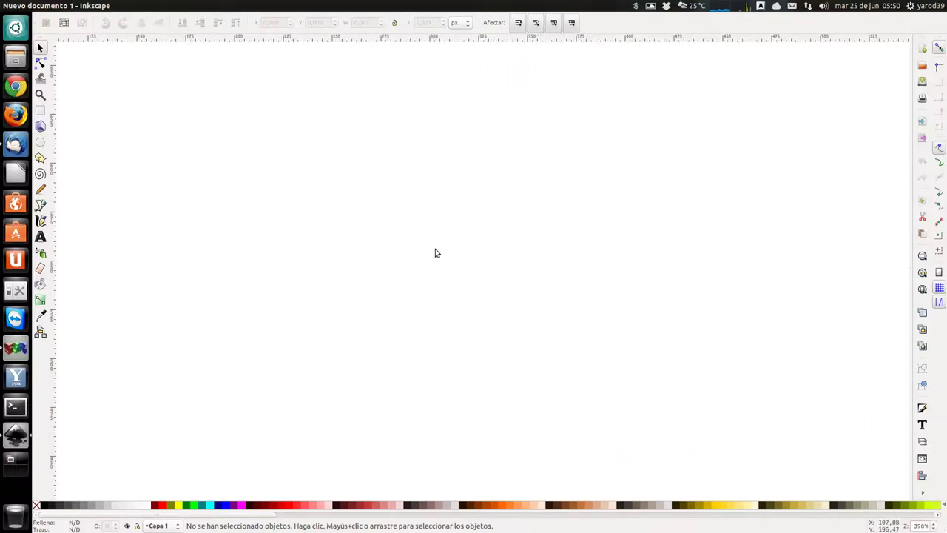
{"action": "scroll", "coordinate": [436, 254], "scroll_direction": "down", "scroll_amount": 6, "text": "ctrl"}
{"action": "scroll", "coordinate": [435, 253], "scroll_direction": "up", "scroll_amount": 3, "text": "ctrl"}
{"action": "scroll", "coordinate": [436, 253], "scroll_direction": "up", "scroll_amount": 2, "text": "ctrl"}
{"action": "scroll", "coordinate": [435, 254], "scroll_direction": "down", "scroll_amount": 3, "text": "ctrl"}
{"action": "scroll", "coordinate": [435, 253], "scroll_direction": "down", "scroll_amount": 1, "text": "ctrl"}
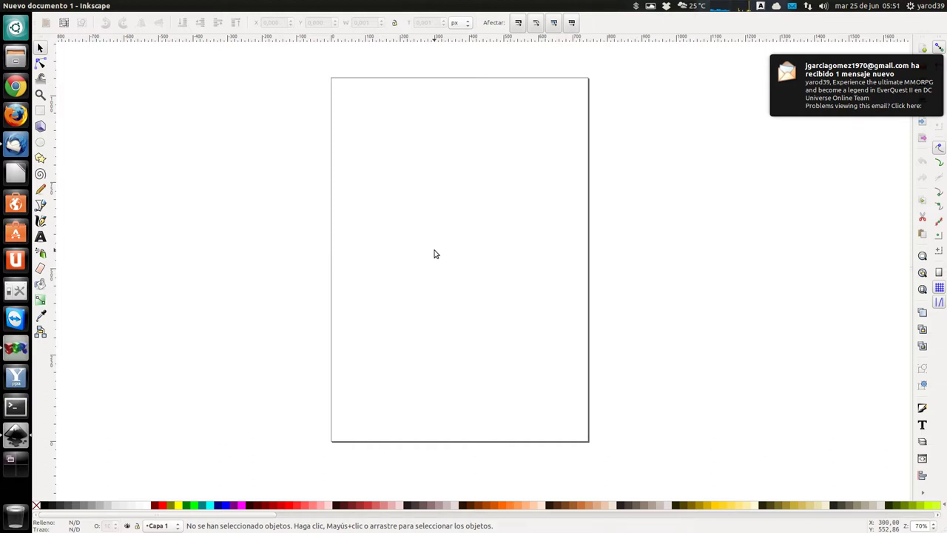
{"action": "scroll", "coordinate": [391, 207], "scroll_direction": "down", "scroll_amount": 1}
{"action": "scroll", "coordinate": [518, 259], "scroll_direction": "up", "scroll_amount": 4}
{"action": "scroll", "coordinate": [594, 296], "scroll_direction": "left", "scroll_amount": 4}
{"action": "scroll", "coordinate": [205, 282], "scroll_direction": "right", "scroll_amount": 10}
{"action": "scroll", "coordinate": [427, 220], "scroll_direction": "left", "scroll_amount": 6}
{"action": "scroll", "coordinate": [423, 225], "scroll_direction": "up", "scroll_amount": 5, "text": "ctrl"}
{"action": "scroll", "coordinate": [418, 227], "scroll_direction": "down", "scroll_amount": 5, "text": "ctrl"}
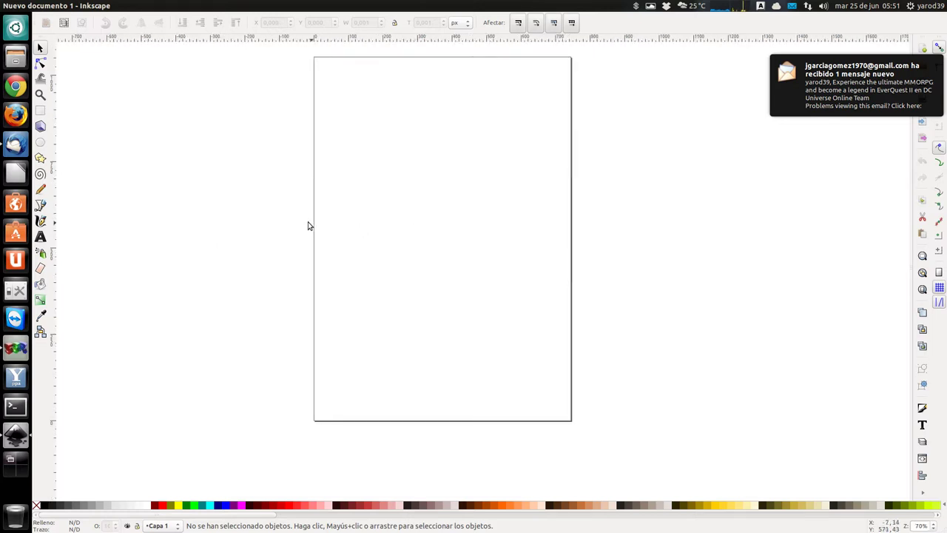